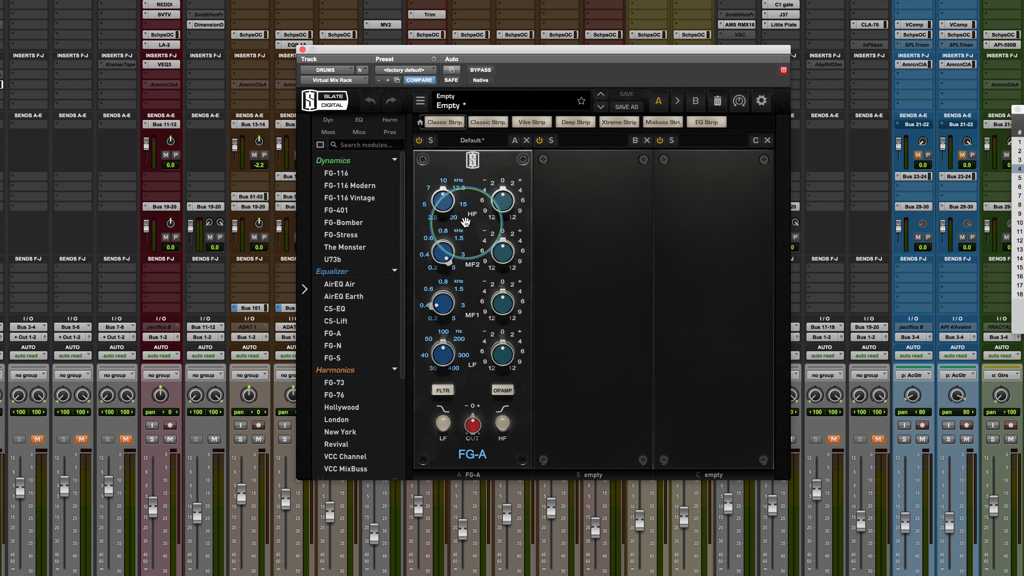
# Enable the OPAMP option of the FG-A equalizer module on the DRUMS track.
pyautogui.moveTo(501, 200)
pyautogui.mouseDown()
pyautogui.moveTo(496, 156)
pyautogui.moveTo(498, 194)
pyautogui.mouseUp()
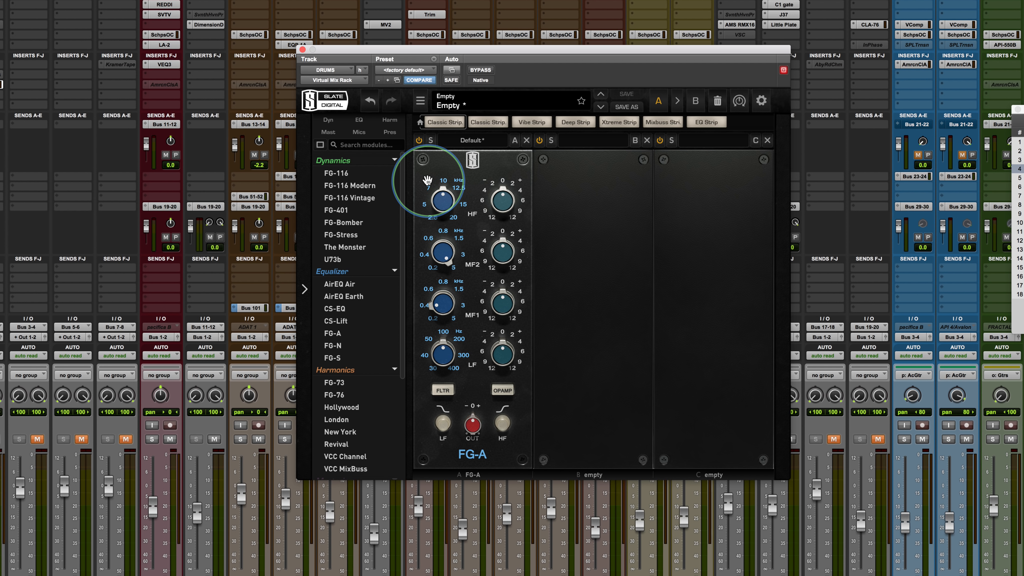
pyautogui.click(502, 392)
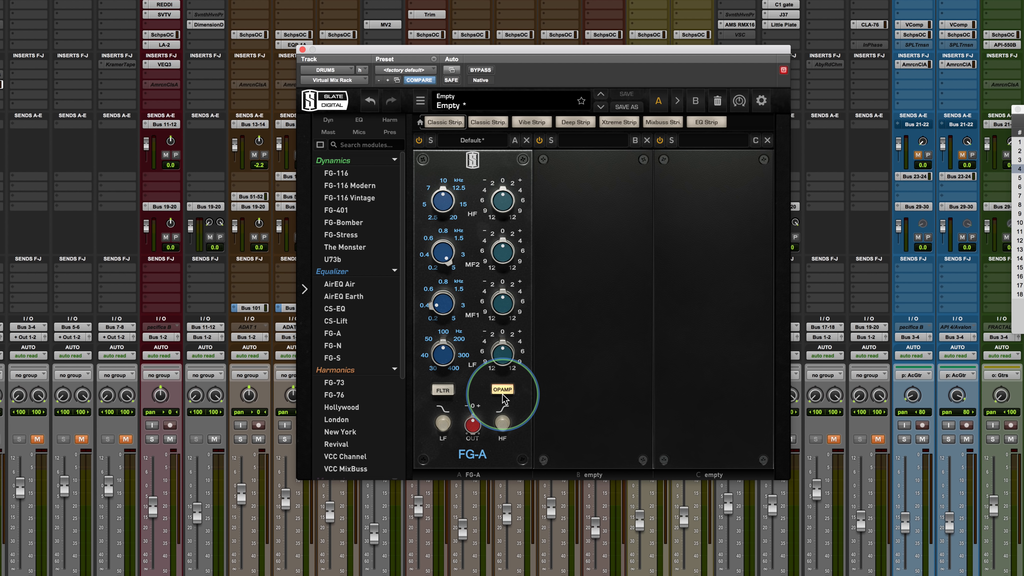
pyautogui.click(504, 393)
pyautogui.click(504, 393)
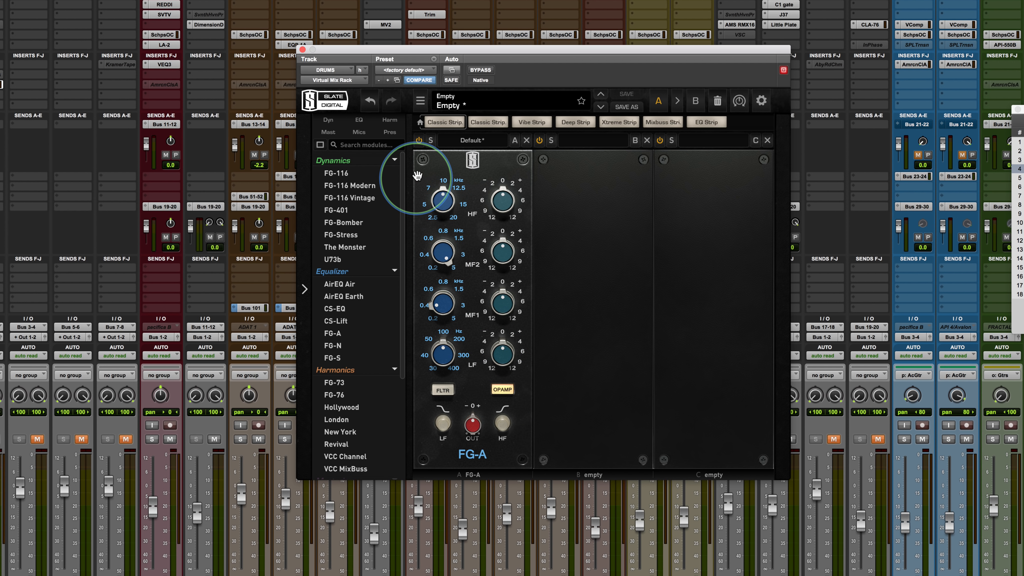
# Try a small HF gain cut on the FG-A and tune the HF frequency to about 11.9 kHz.
pyautogui.moveTo(439, 191); pyautogui.dragTo(484, 187)
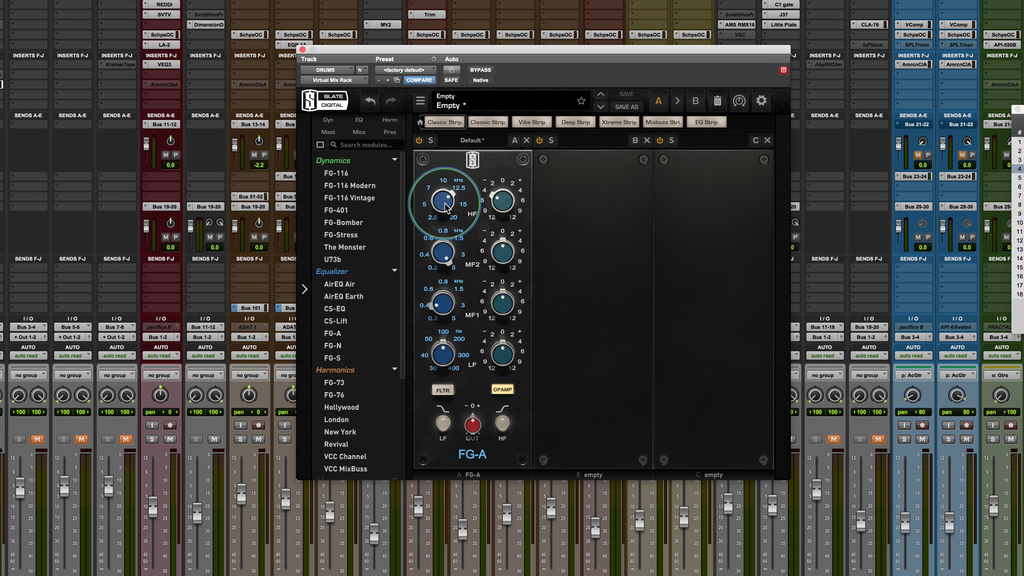
pyautogui.moveTo(446, 207); pyautogui.dragTo(445, 266)
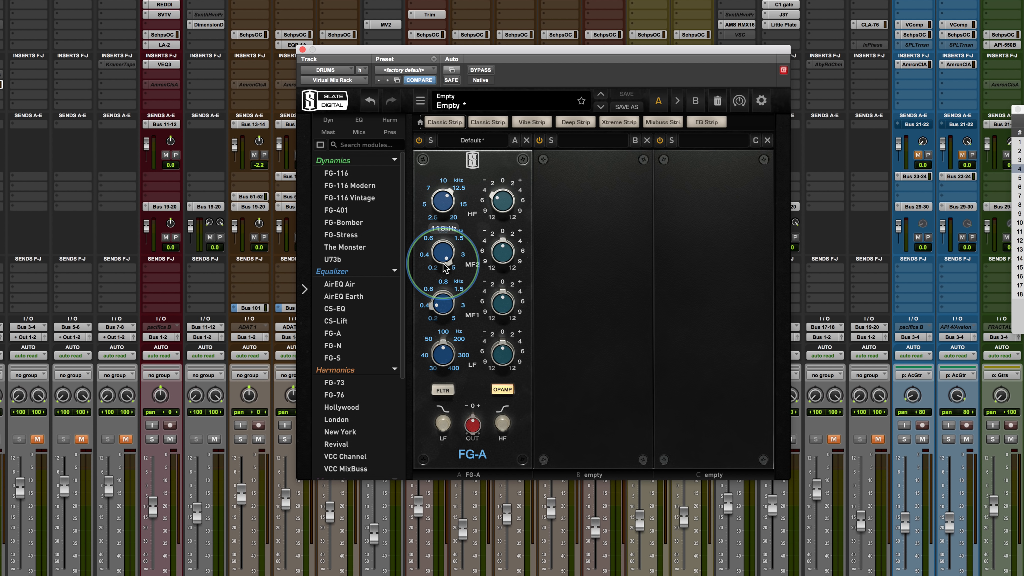
pyautogui.moveTo(445, 267); pyautogui.dragTo(441, 339)
pyautogui.moveTo(494, 200)
pyautogui.mouseDown()
pyautogui.moveTo(490, 159)
pyautogui.moveTo(495, 210)
pyautogui.moveTo(493, 178)
pyautogui.moveTo(483, 193)
pyautogui.mouseUp()
pyautogui.click(458, 190)
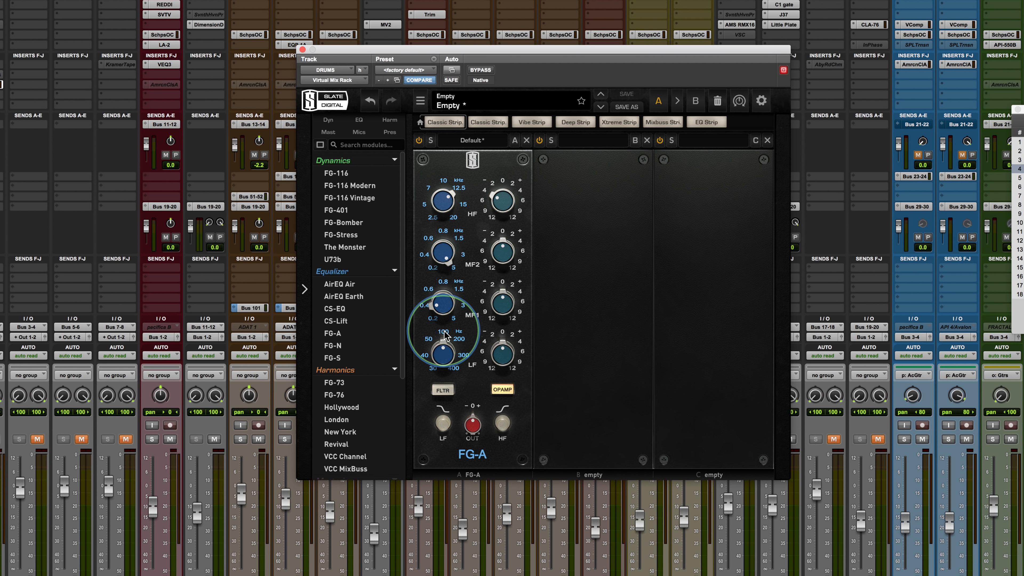
# Try the FG-A's filter switch and its LF and HF shelf switches, turning each on and back off.
pyautogui.click(443, 391)
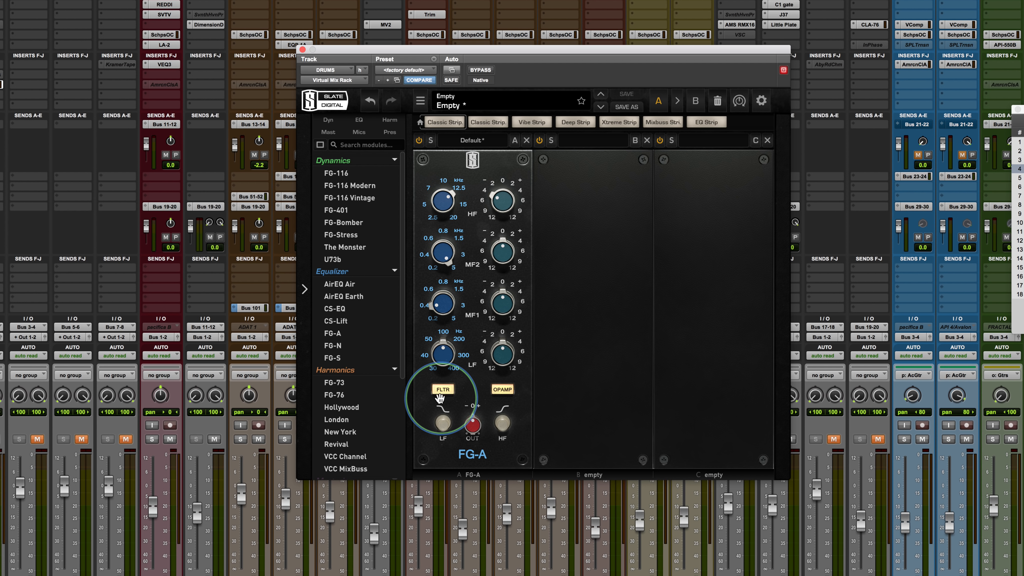
pyautogui.click(445, 392)
pyautogui.click(444, 391)
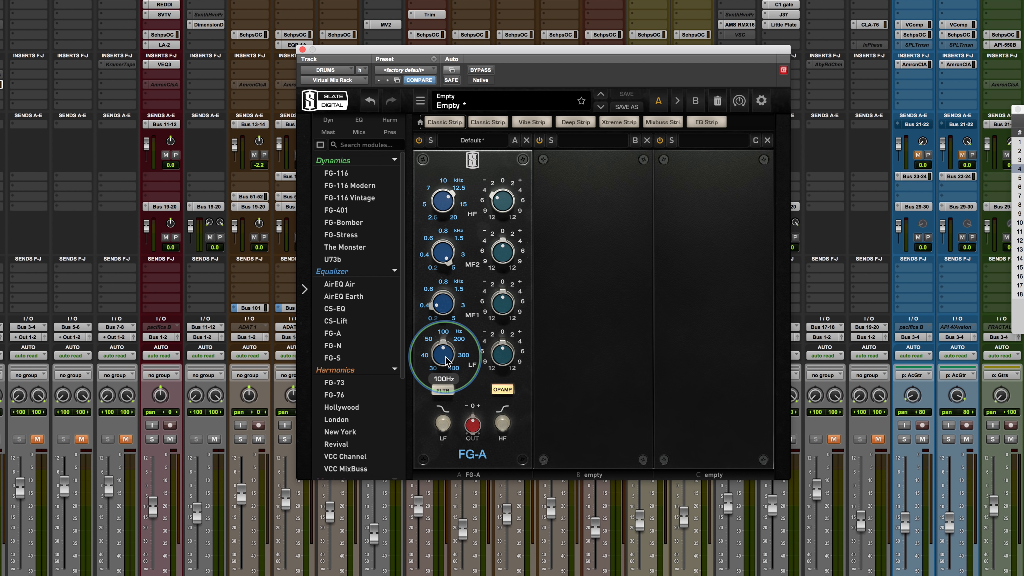
pyautogui.click(443, 423)
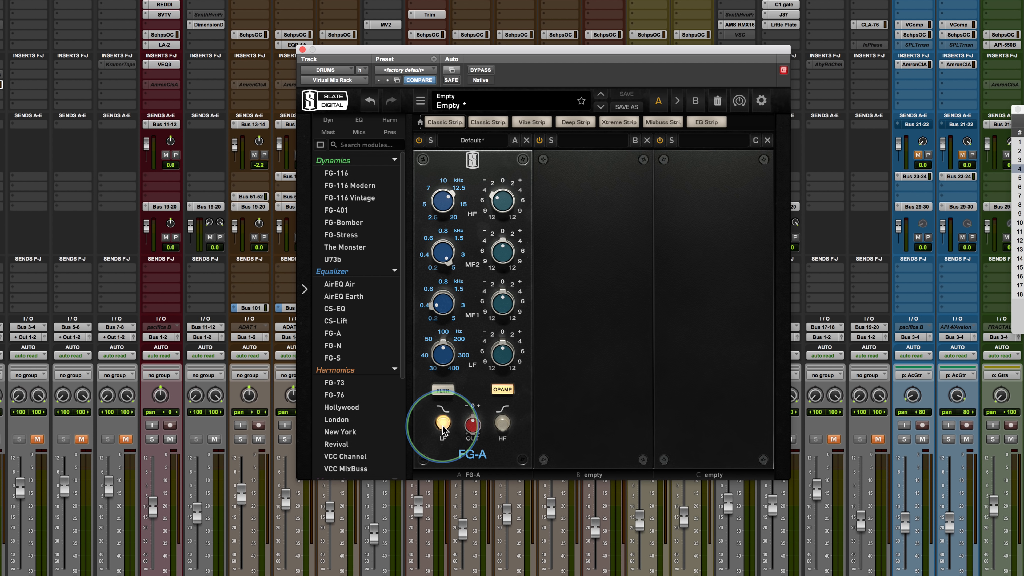
pyautogui.click(442, 423)
pyautogui.click(501, 423)
pyautogui.click(501, 423)
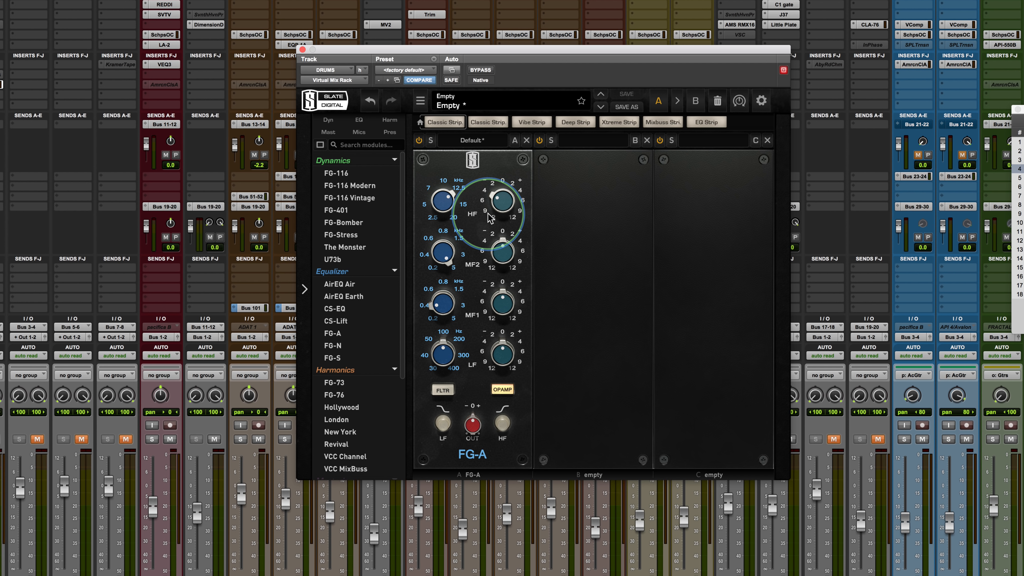
# Reset the HF gain to 0 dB and compare the drums with OPAMP off and on.
pyautogui.click(502, 182)
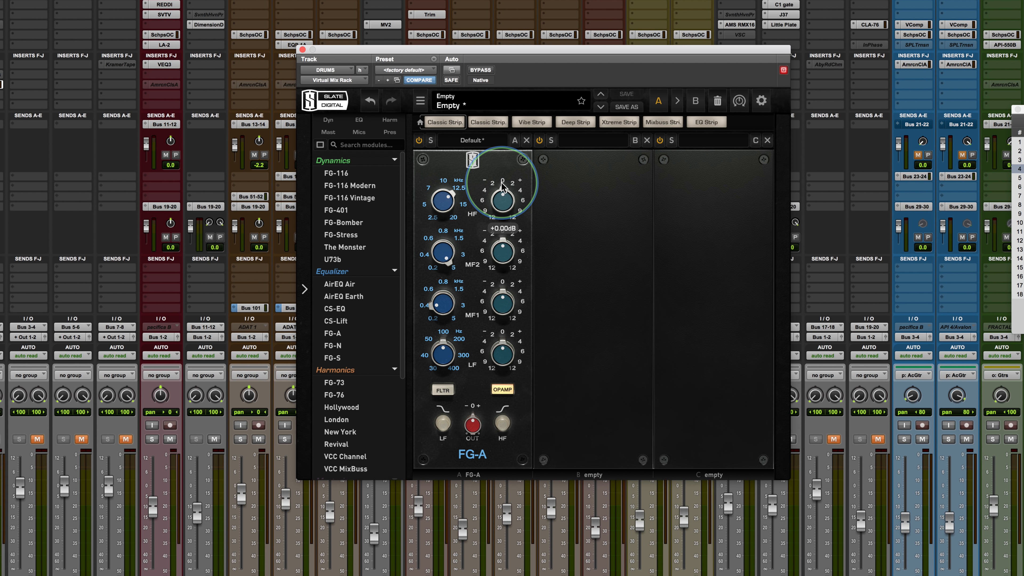
pyautogui.click(504, 390)
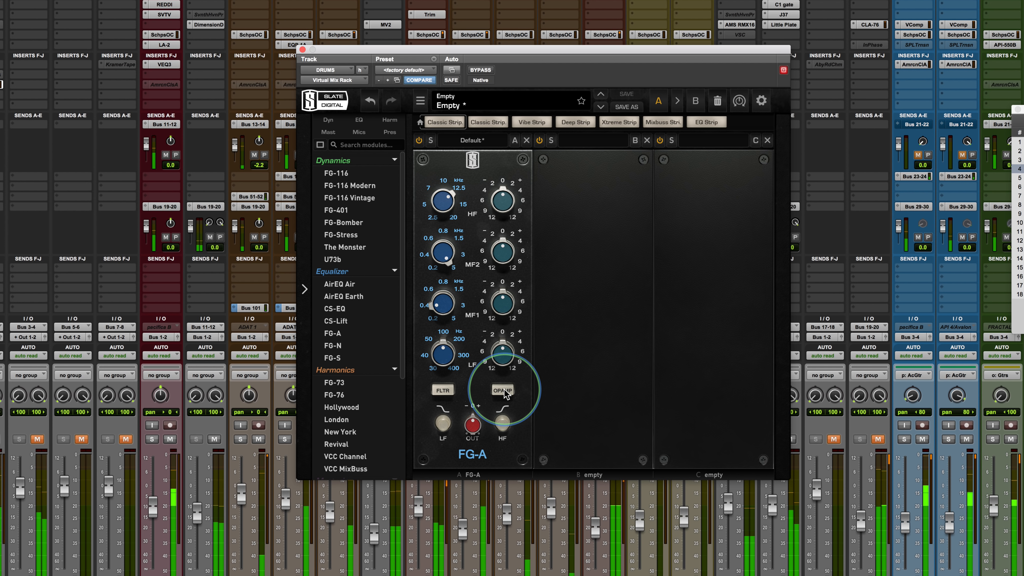
pyautogui.click(502, 390)
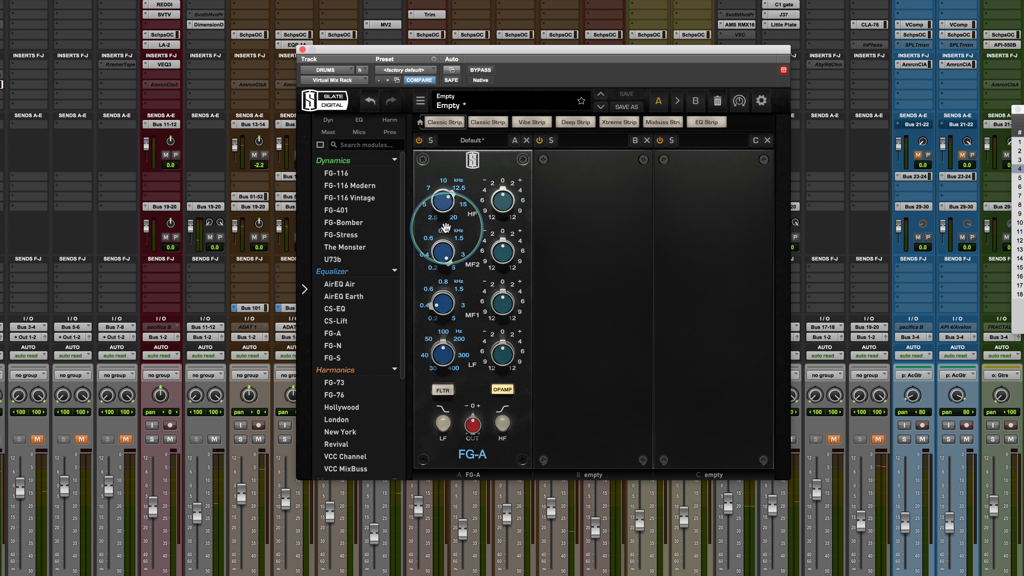
# Engage the HF shelf and boost the HF and MF2 bands, setting the MF2 gain to +2 dB.
pyautogui.click(502, 422)
pyautogui.moveTo(502, 194); pyautogui.dragTo(506, 179)
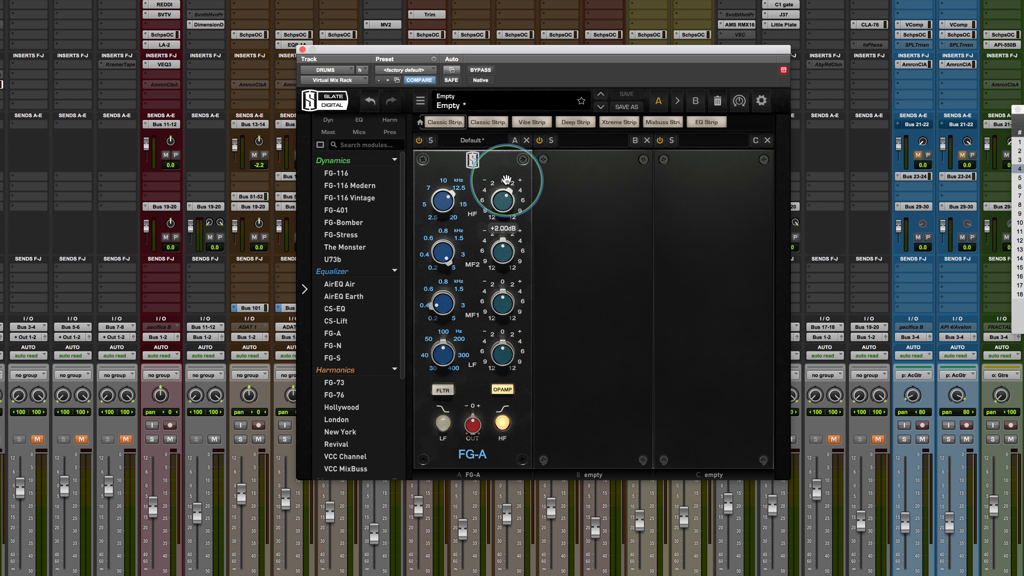
pyautogui.moveTo(504, 257); pyautogui.dragTo(501, 247)
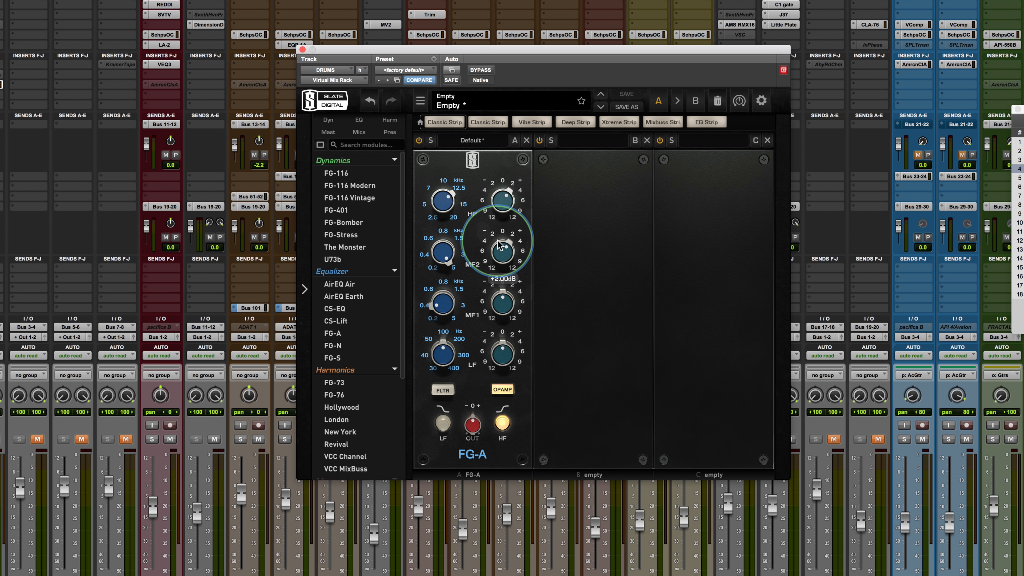
pyautogui.moveTo(498, 203); pyautogui.dragTo(500, 193)
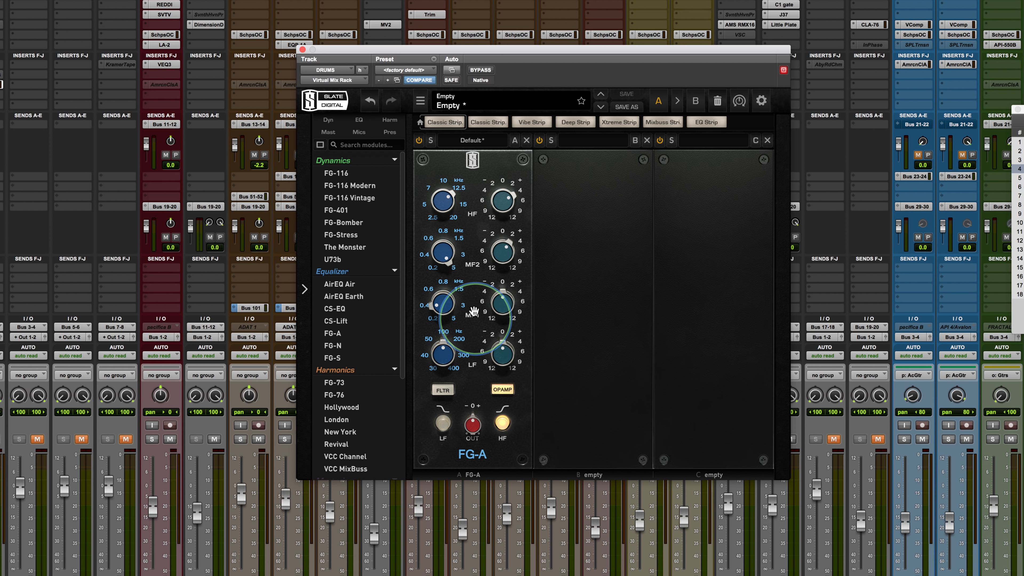
# Cut the MF1 band by about 2 dB and boost the LF band at 40 Hz.
pyautogui.moveTo(487, 314); pyautogui.dragTo(488, 322)
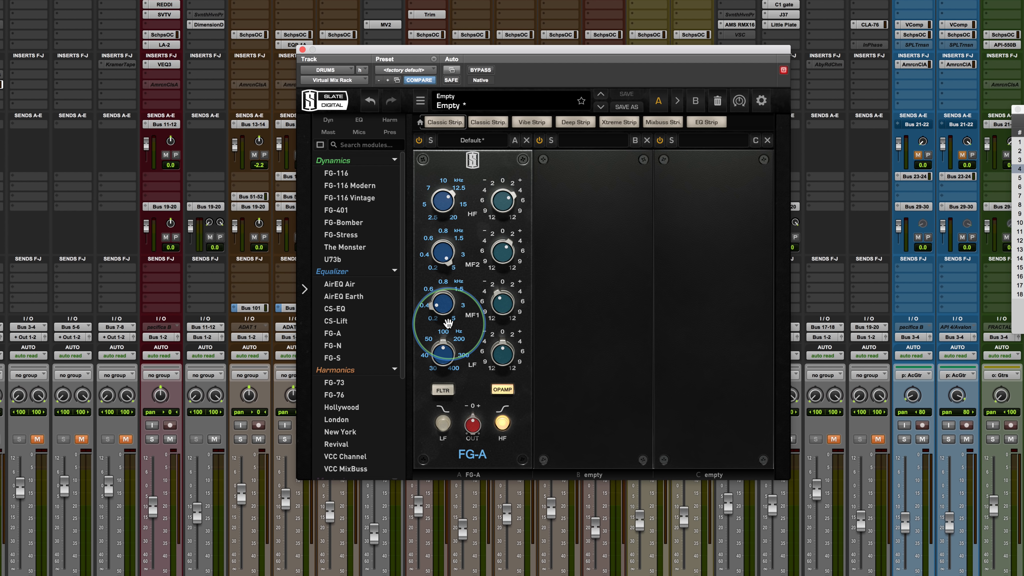
pyautogui.moveTo(436, 352); pyautogui.dragTo(433, 388)
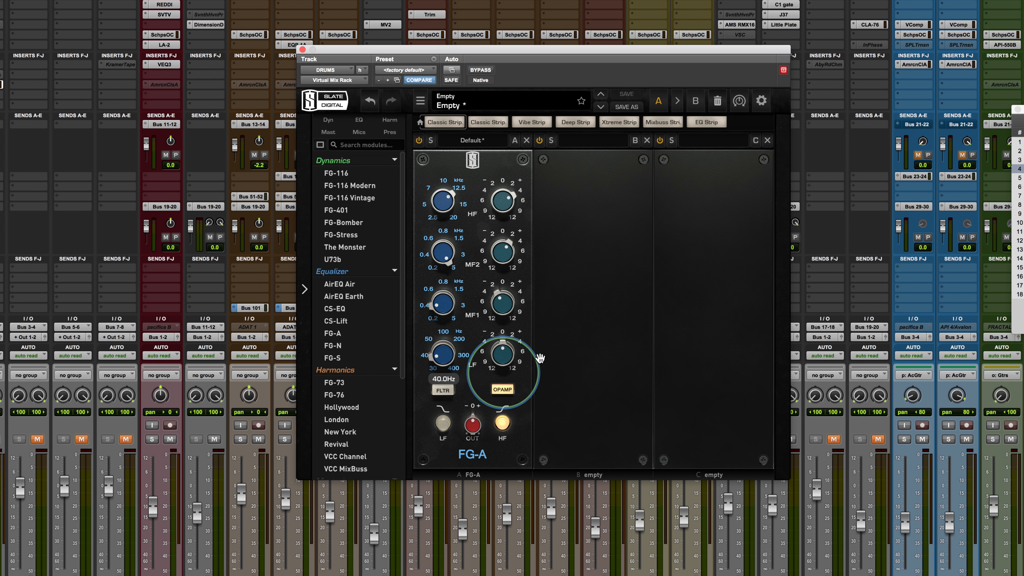
pyautogui.moveTo(498, 363); pyautogui.dragTo(499, 348)
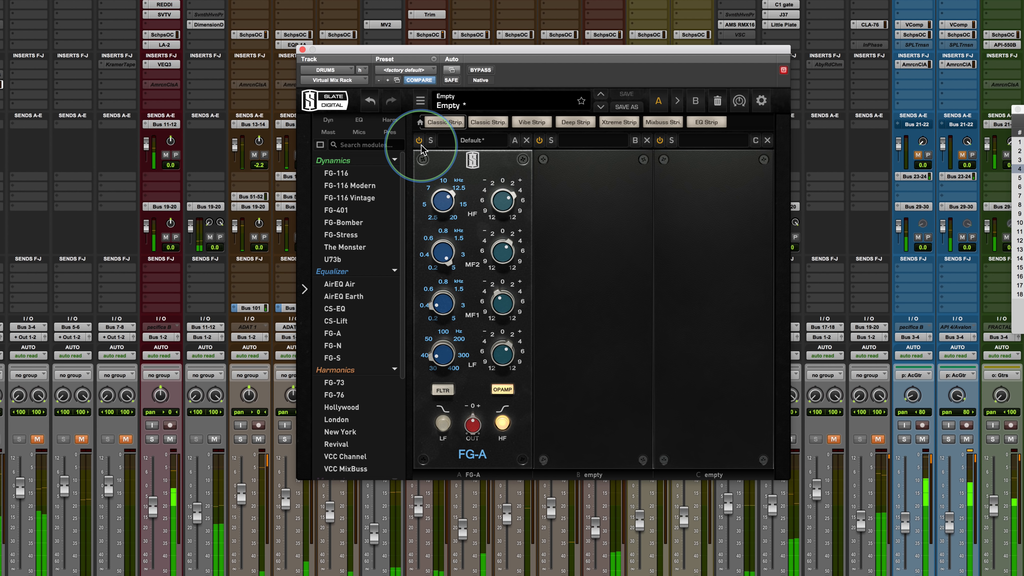
# Set the HF gain to +2 dB and compare the drums with the FG-A bypassed and active.
pyautogui.moveTo(499, 206); pyautogui.dragTo(499, 213)
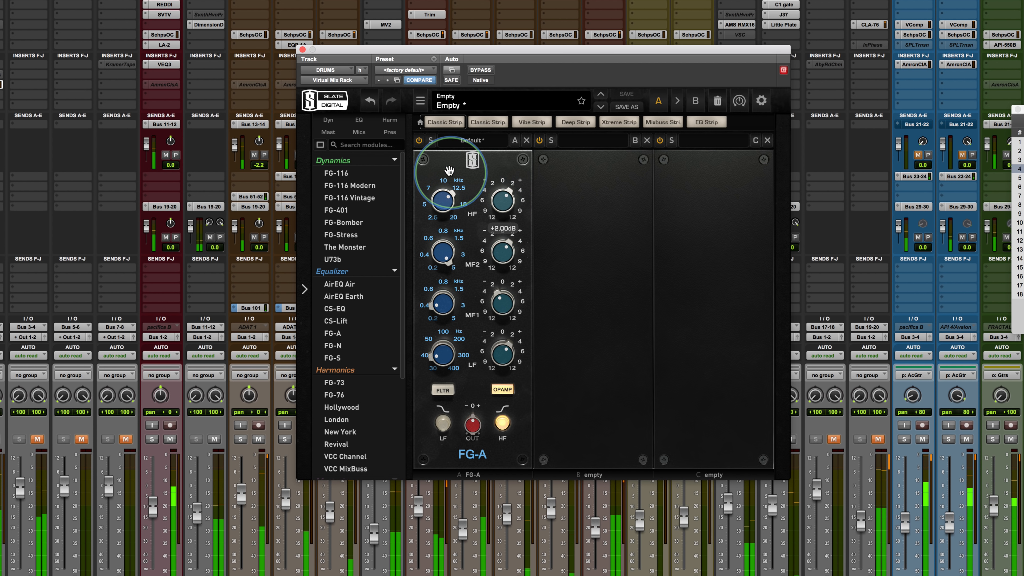
pyautogui.click(418, 140)
pyautogui.click(418, 140)
# Trim the FG-A output level slightly and compare the module bypassed and active again.
pyautogui.moveTo(478, 437); pyautogui.dragTo(468, 436)
pyautogui.click(418, 141)
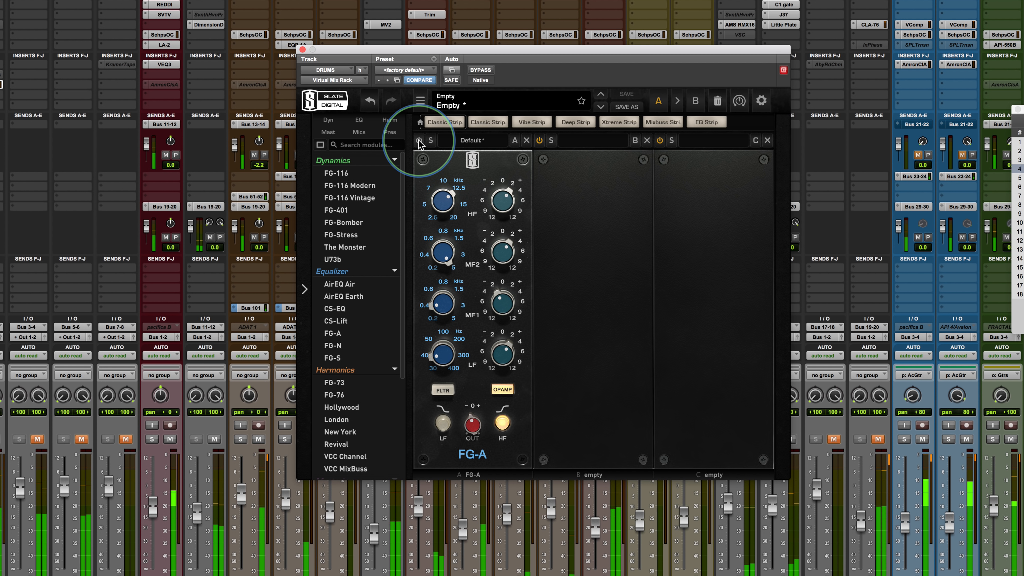
pyautogui.click(419, 141)
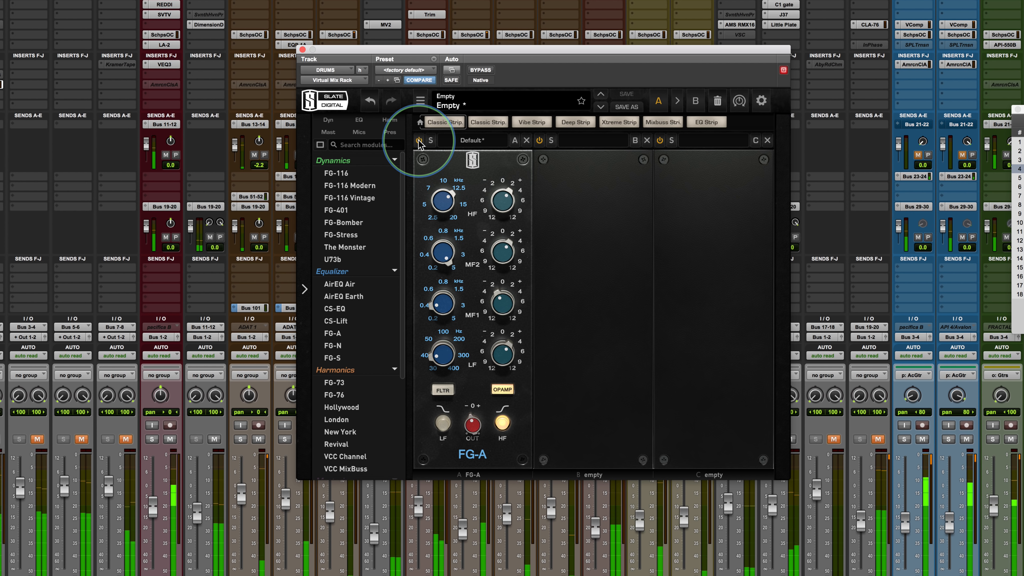
# Raise the LF gain further and retune the MF2 frequency to about 3 kHz.
pyautogui.moveTo(500, 355)
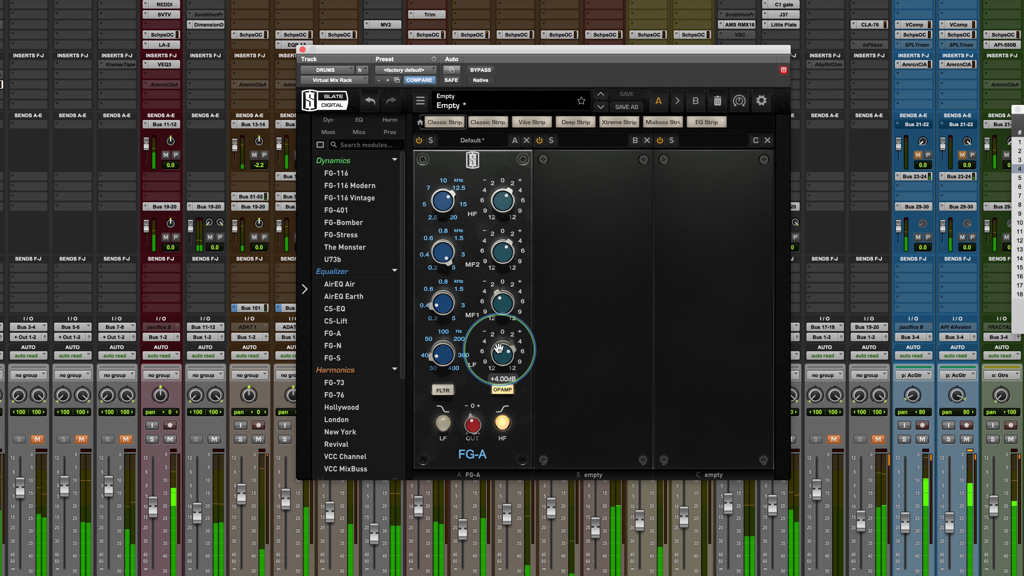
pyautogui.moveTo(499, 348); pyautogui.dragTo(495, 326)
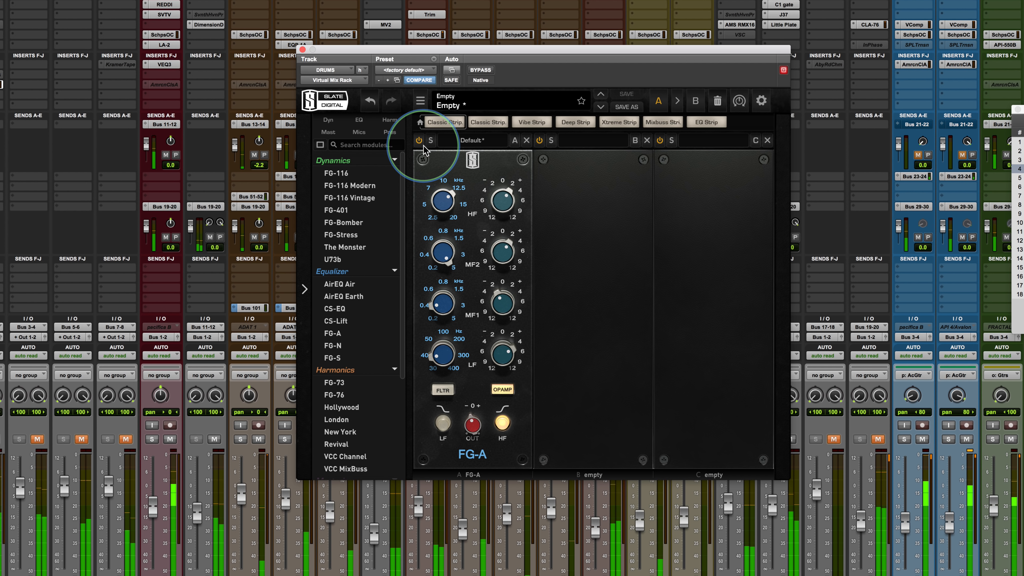
pyautogui.moveTo(432, 258); pyautogui.dragTo(434, 270)
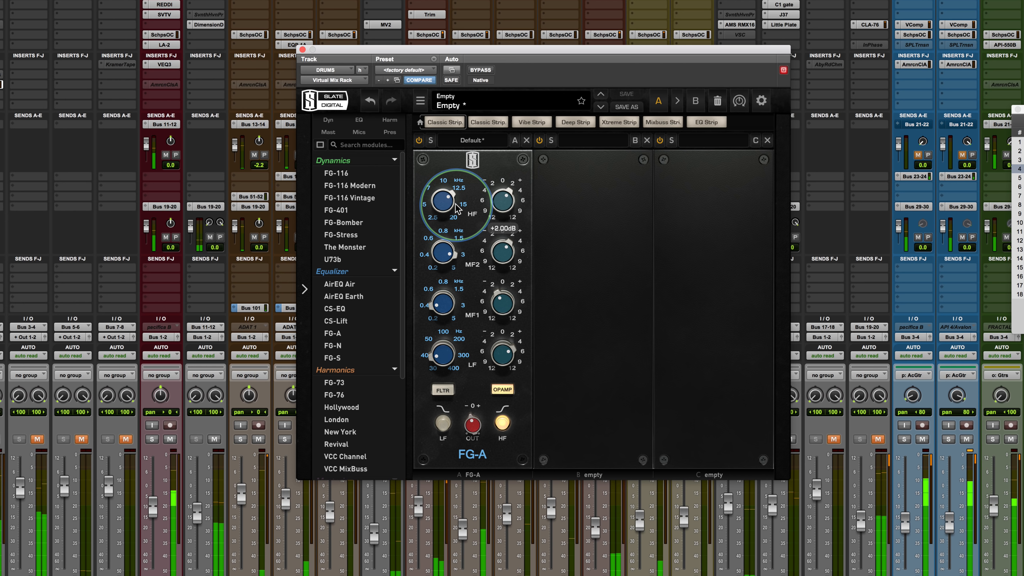
# Move the HF frequency up to about 20 kHz and increase the HF gain.
pyautogui.moveTo(435, 204); pyautogui.dragTo(461, 169)
pyautogui.moveTo(500, 204)
pyautogui.mouseDown()
pyautogui.moveTo(504, 173)
pyautogui.moveTo(499, 210)
pyautogui.mouseUp()
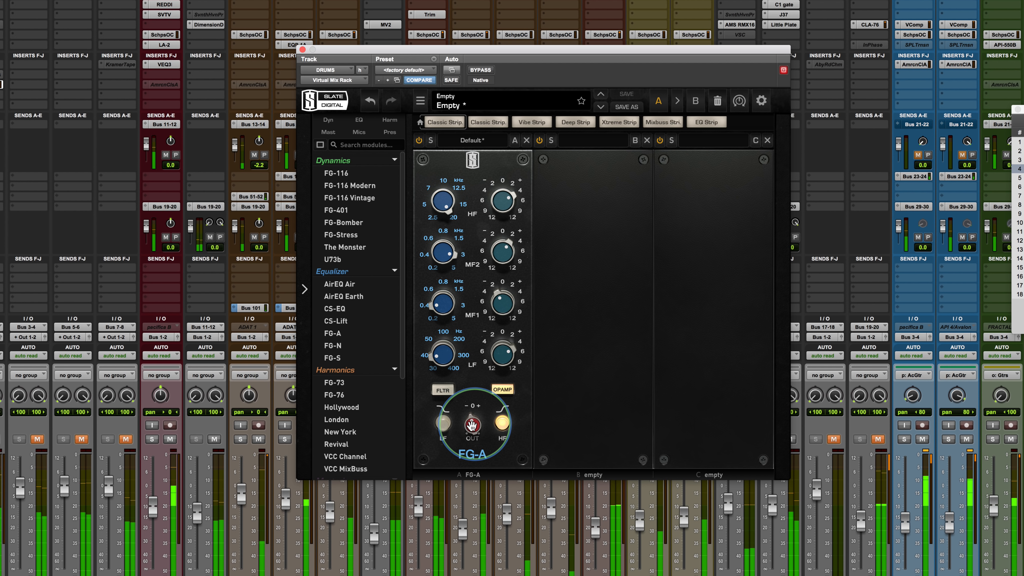
# Compare the drums with the FG-A filter on and off, and switch to the presentation slide.
pyautogui.click(443, 391)
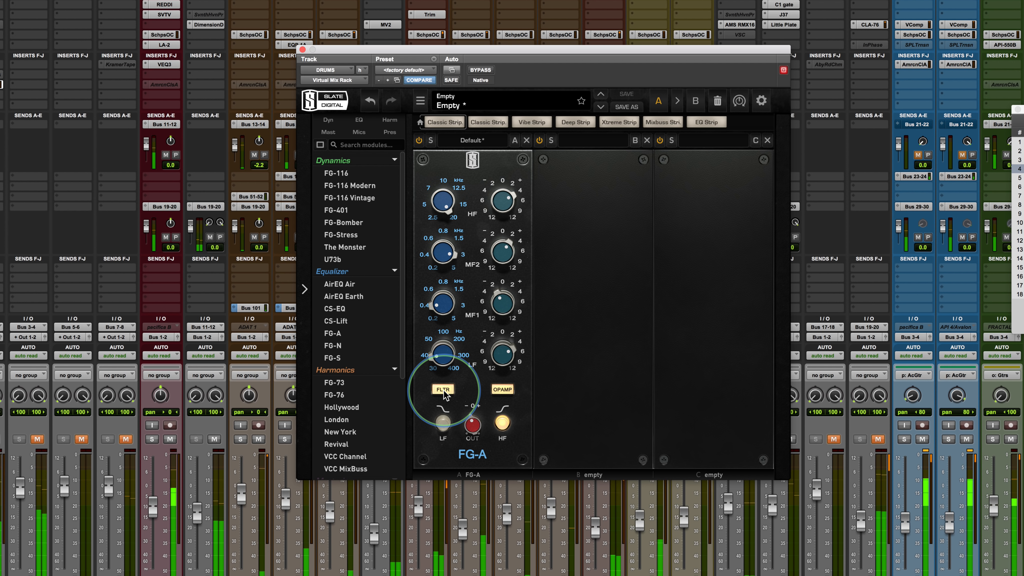
pyautogui.click(444, 391)
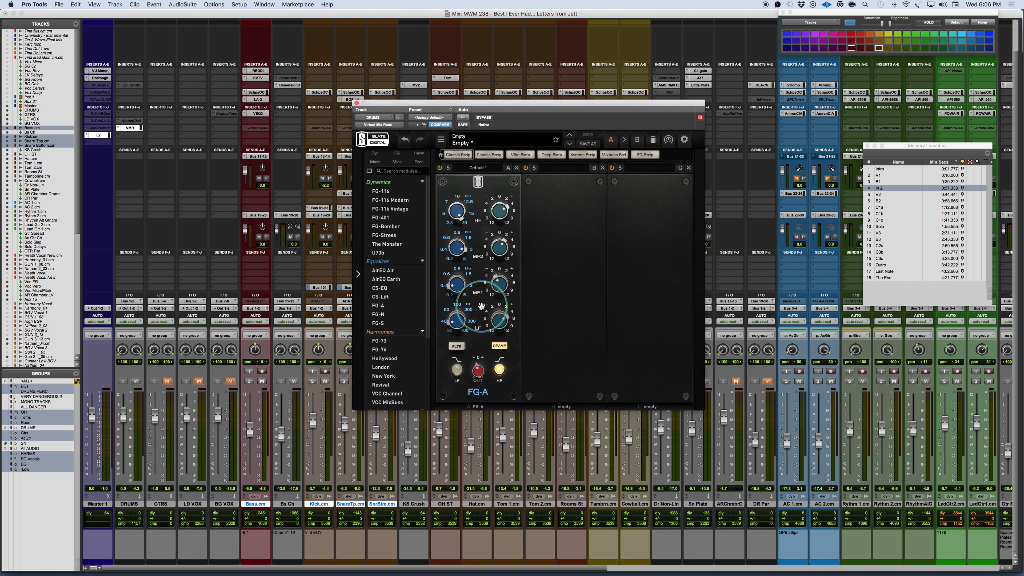
pyautogui.press('super+Tab')
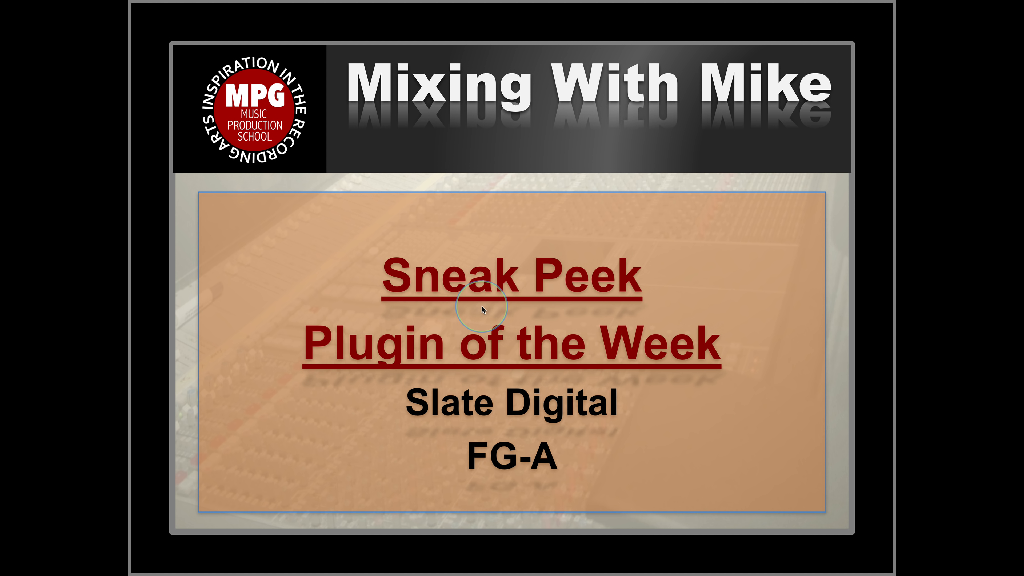